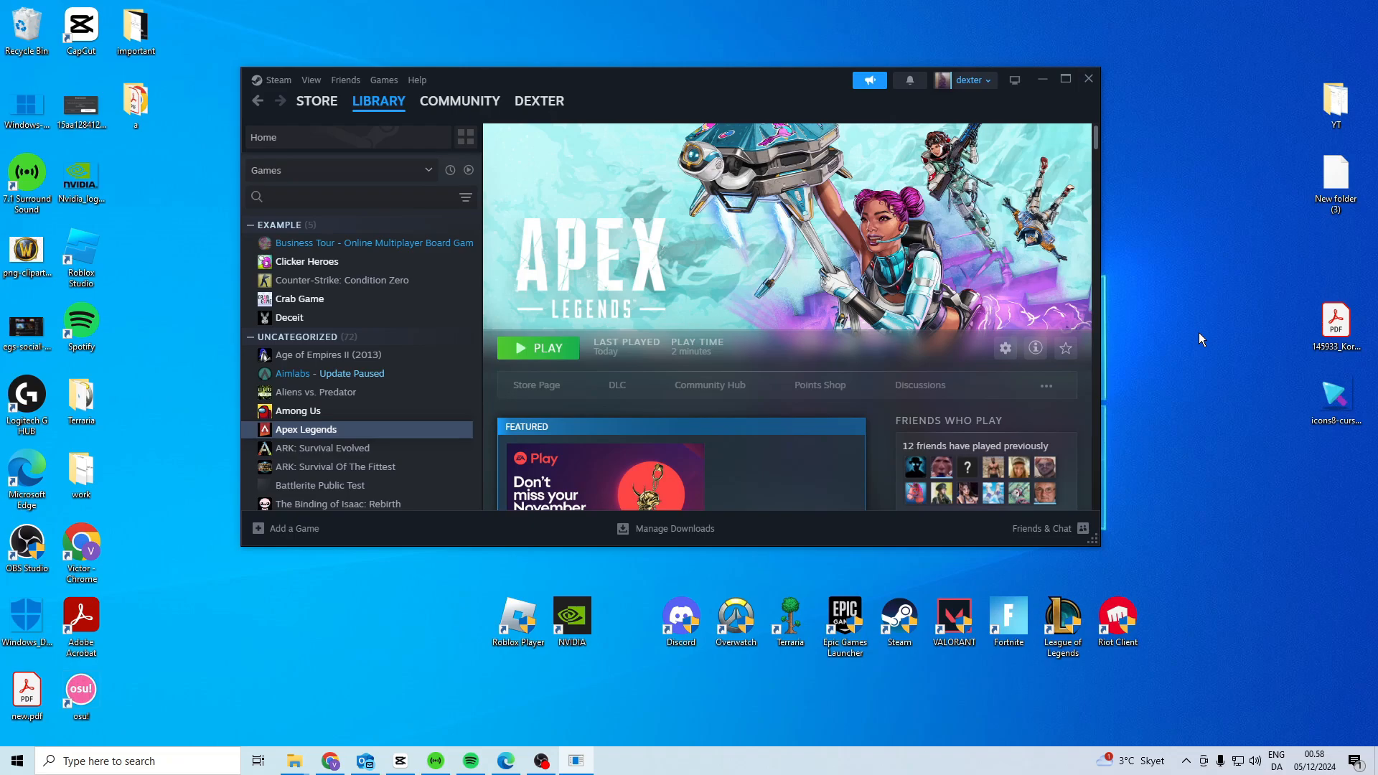
# Step: Confirm Apex Legends' Launch Options field reads +fps_max 144 in its Properties
pyautogui.rightClick(306, 428)
pyautogui.click(345, 411)
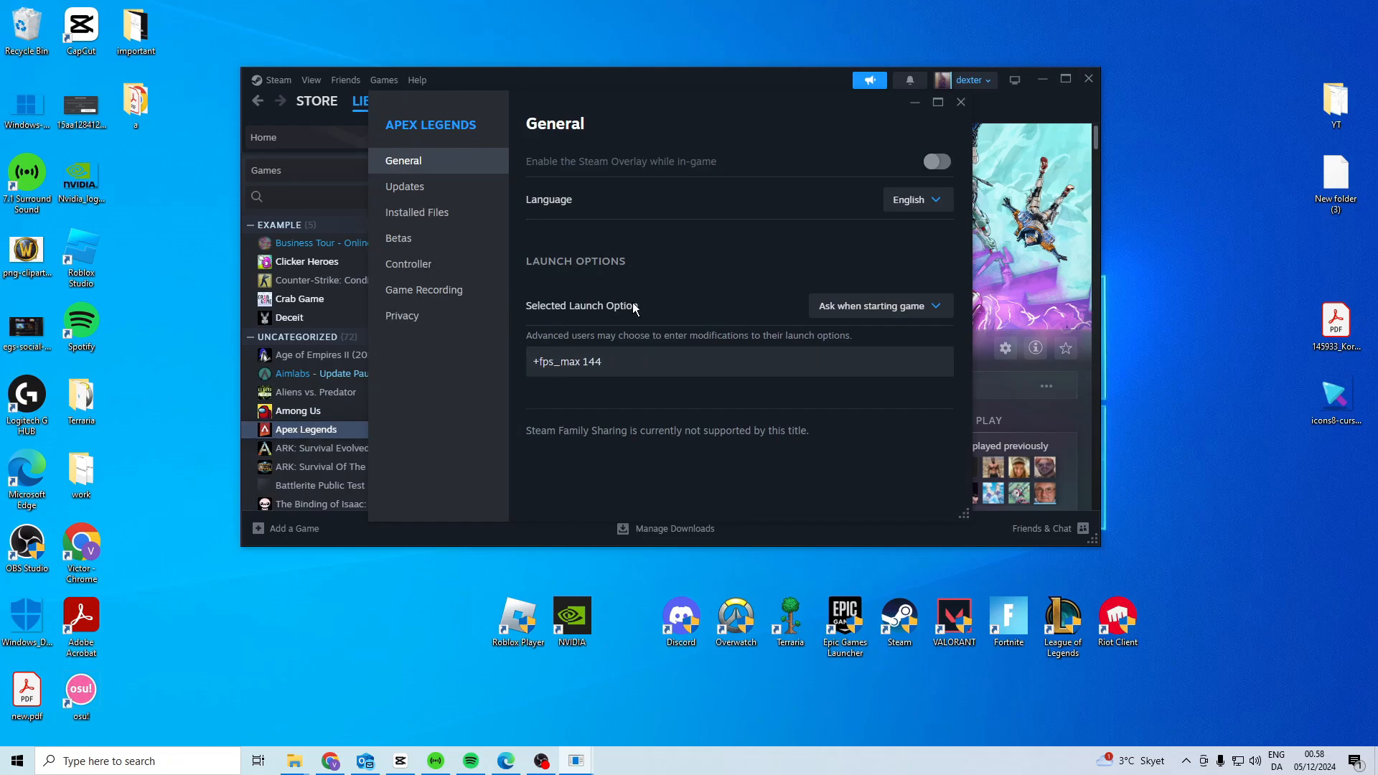
pyautogui.moveTo(534, 364); pyautogui.dragTo(572, 369)
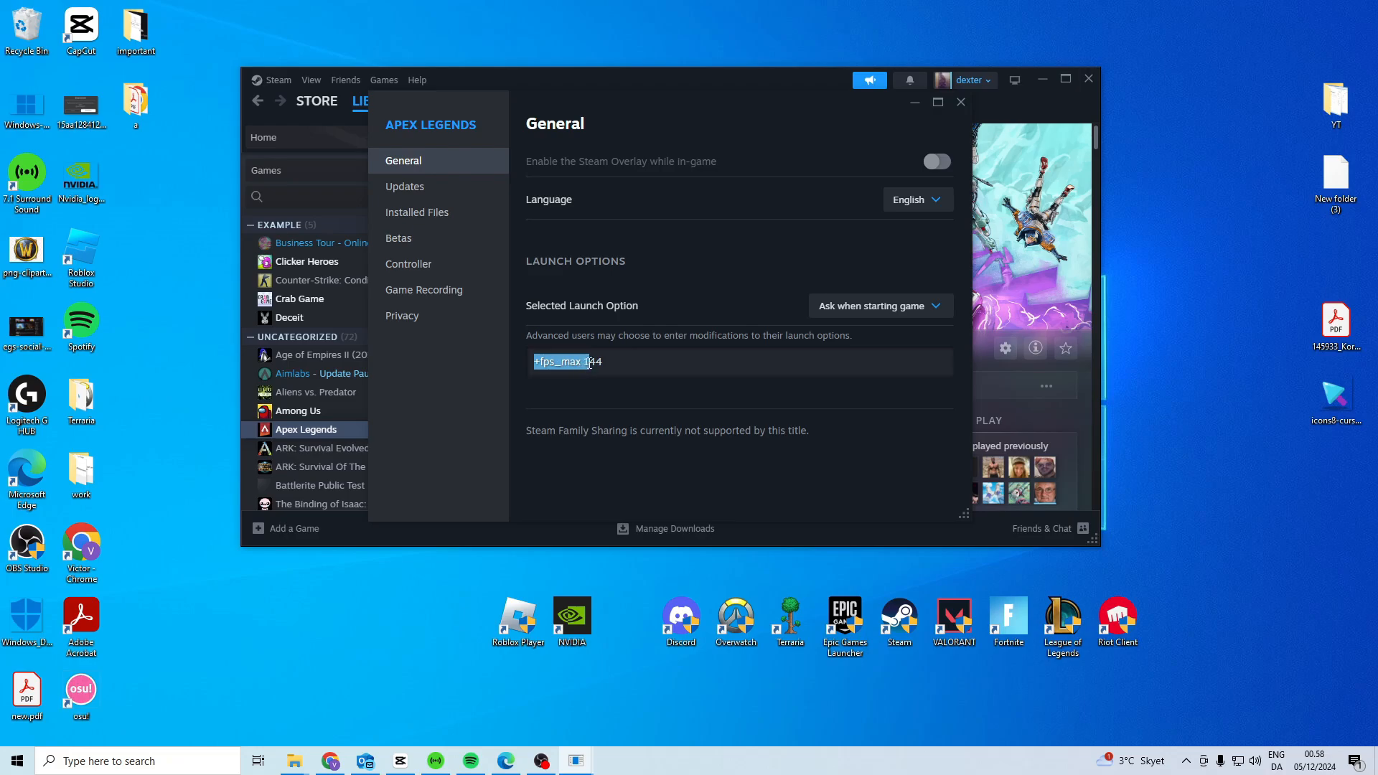
pyautogui.moveTo(572, 368); pyautogui.dragTo(619, 363)
pyautogui.click(635, 362)
pyautogui.click(417, 212)
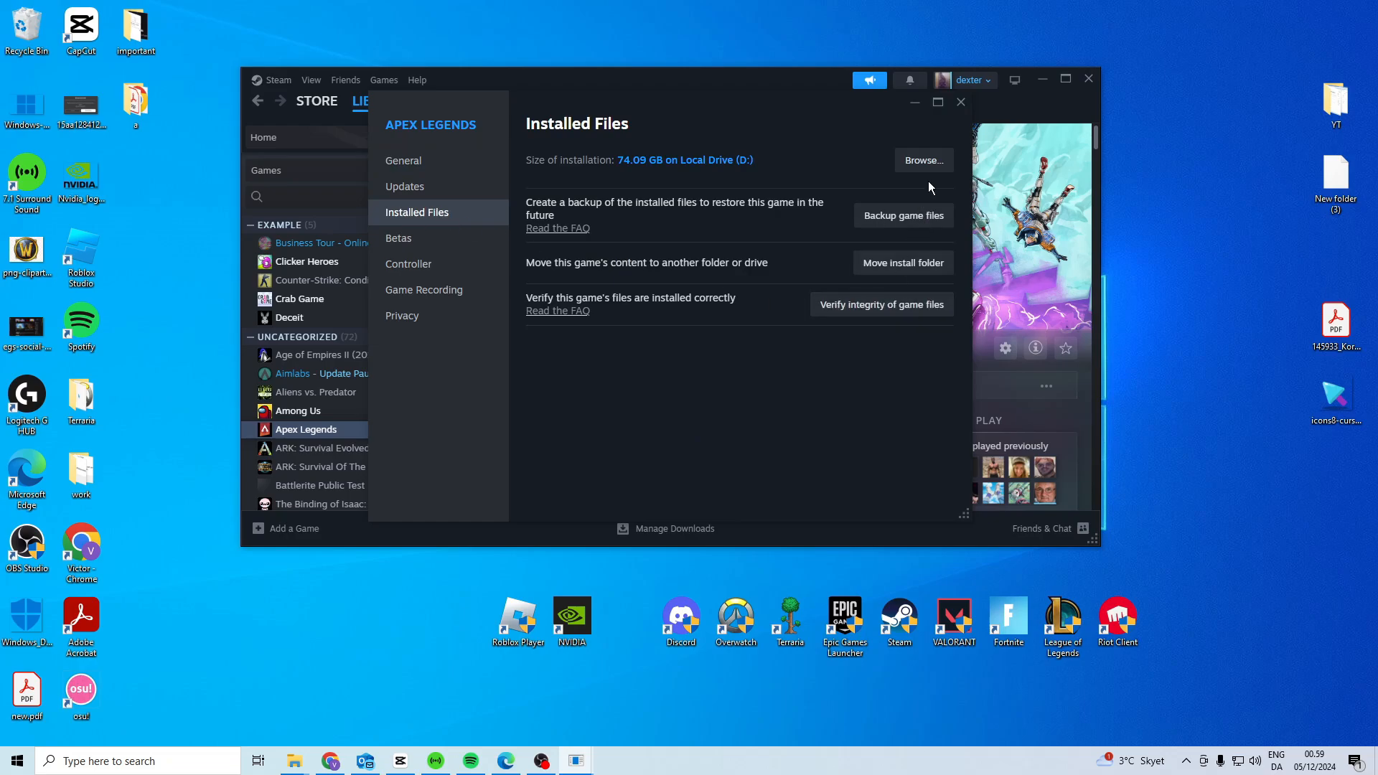
# Step: Review ApexLauncher.exe's Compatibility settings in the game's local install folder
pyautogui.click(923, 159)
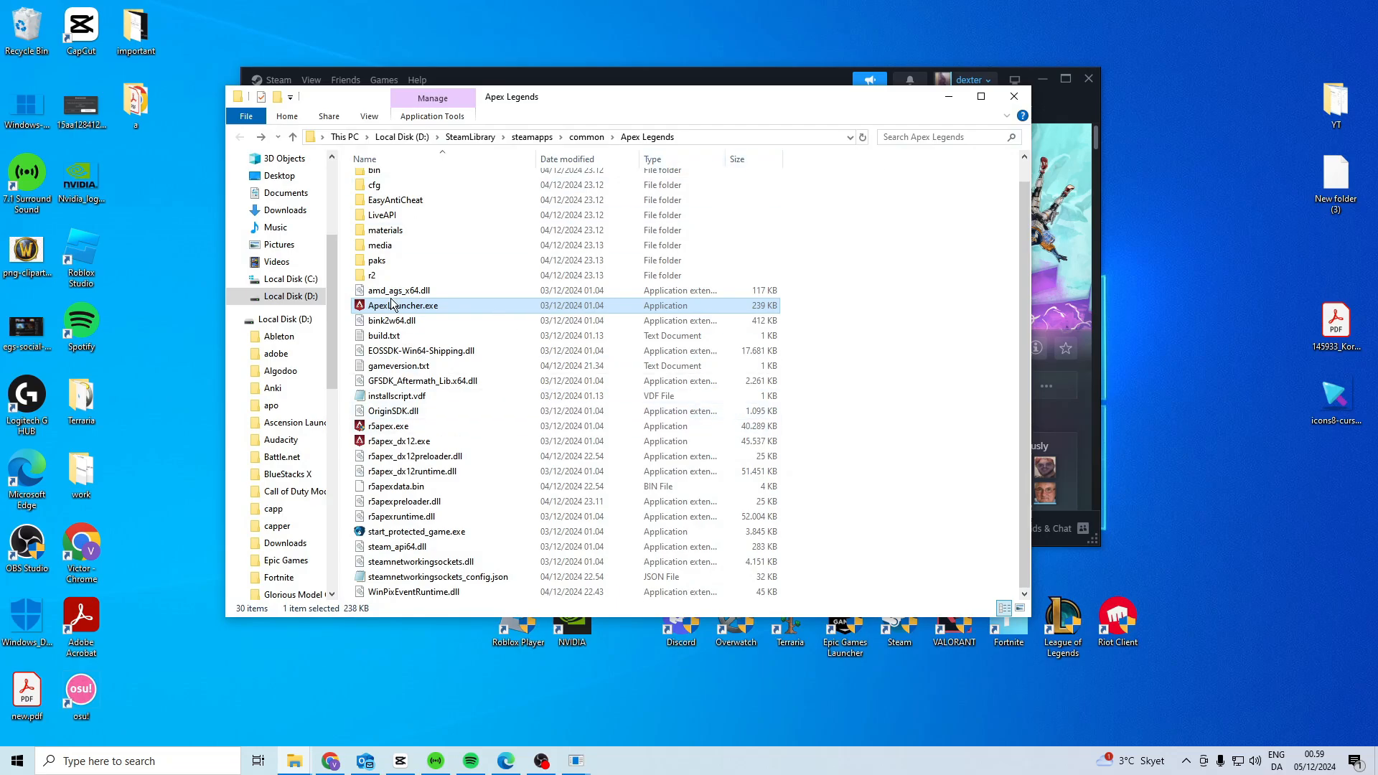
pyautogui.rightClick(418, 307)
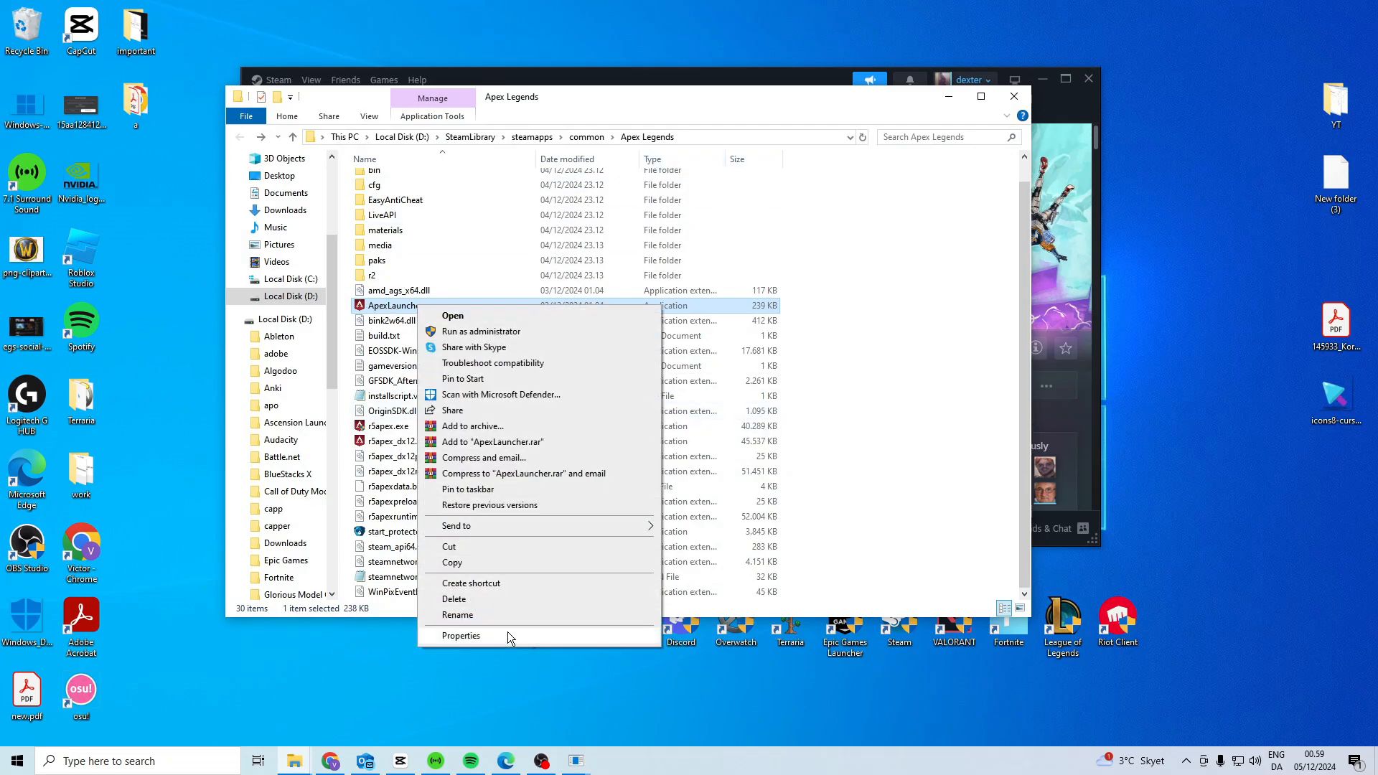
pyautogui.click(508, 633)
pyautogui.click(507, 351)
pyautogui.moveTo(471, 324); pyautogui.dragTo(767, 208)
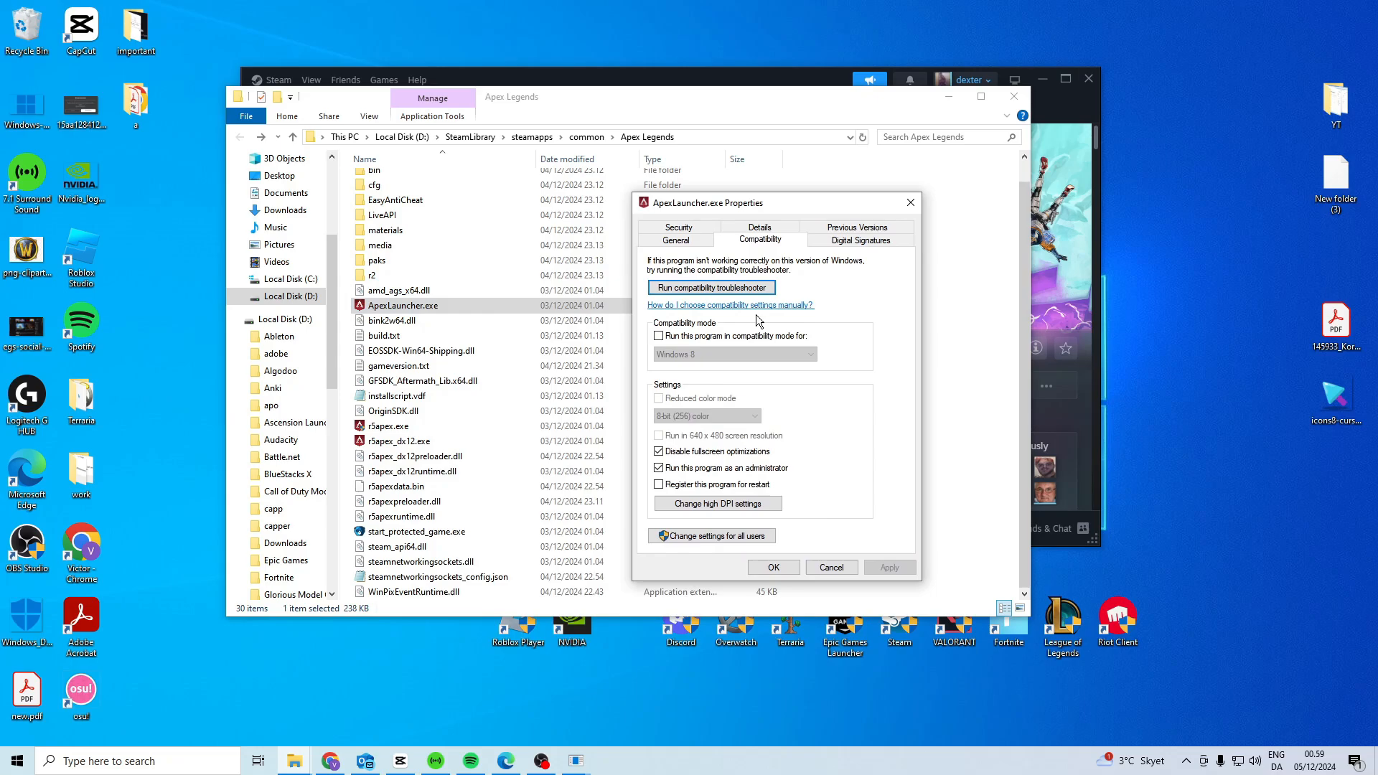
pyautogui.click(911, 202)
# Step: Adjust r5apex.exe's Compatibility settings, toggling Windows 8 compatibility mode on and back off
pyautogui.click(380, 432)
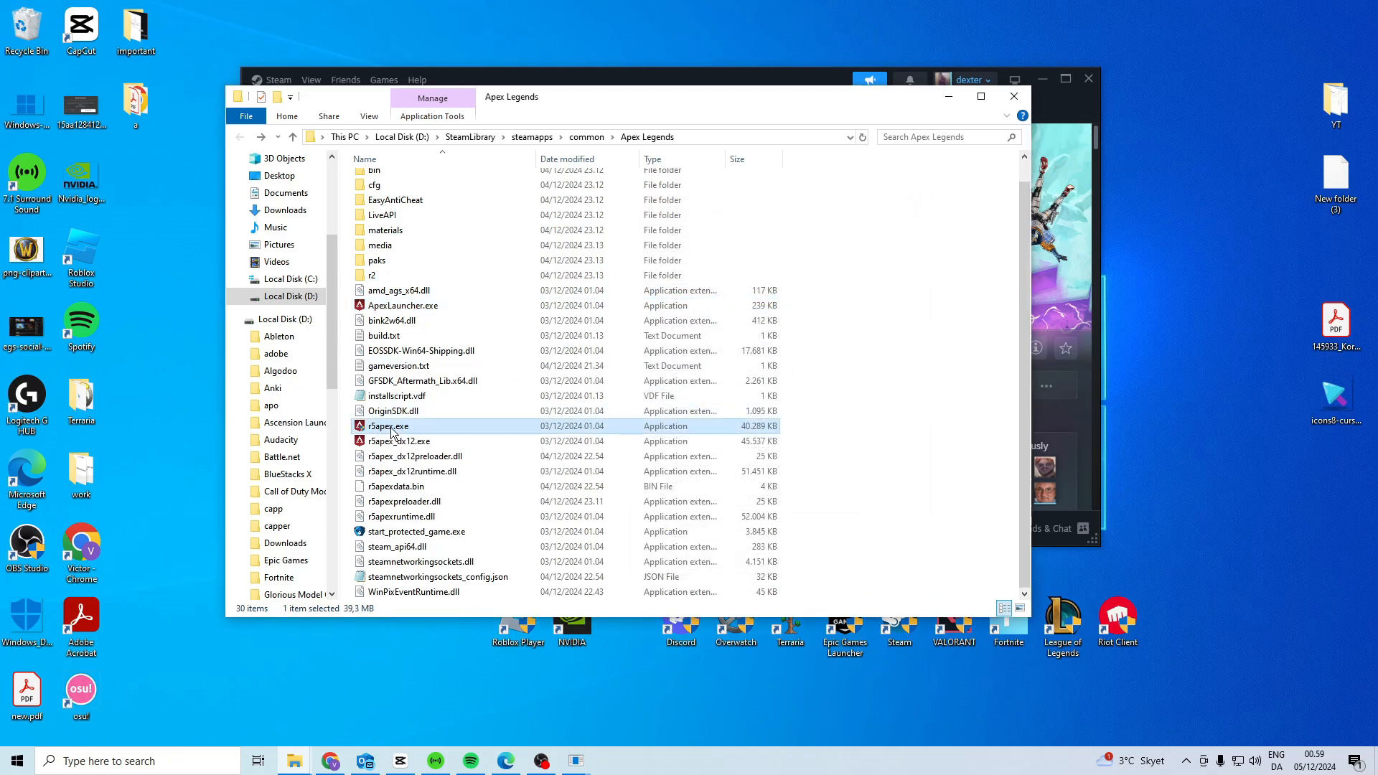
pyautogui.rightClick(387, 430)
pyautogui.click(431, 426)
pyautogui.click(525, 398)
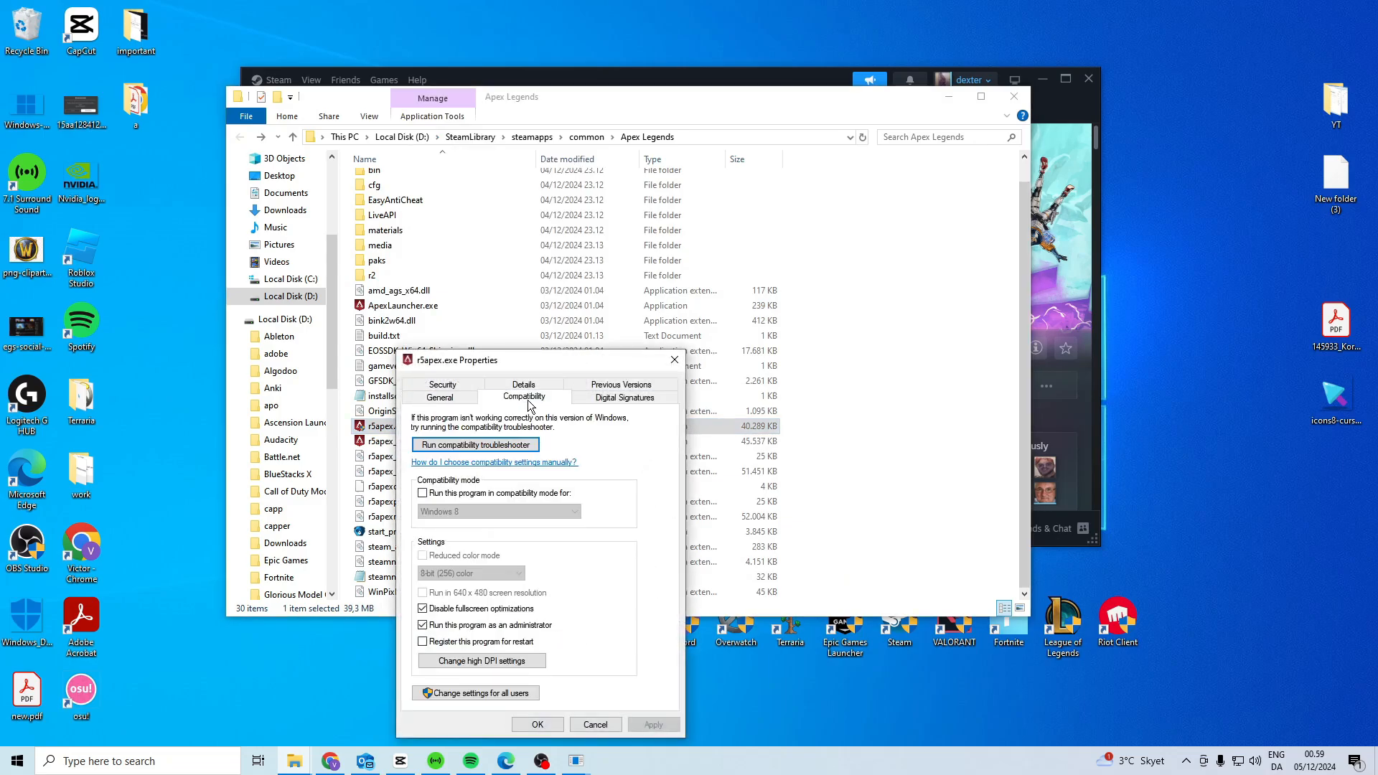
pyautogui.moveTo(539, 360); pyautogui.dragTo(837, 223)
pyautogui.click(727, 471)
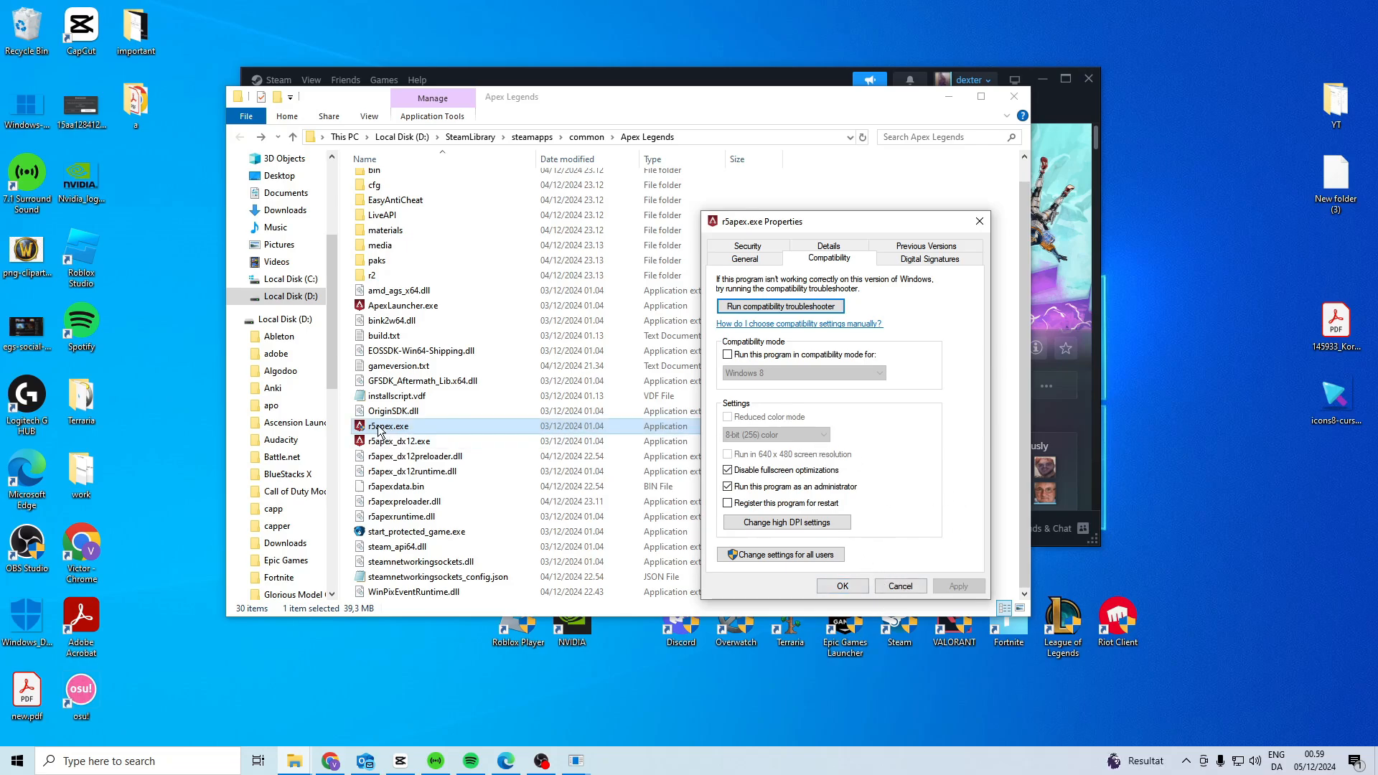
pyautogui.click(727, 354)
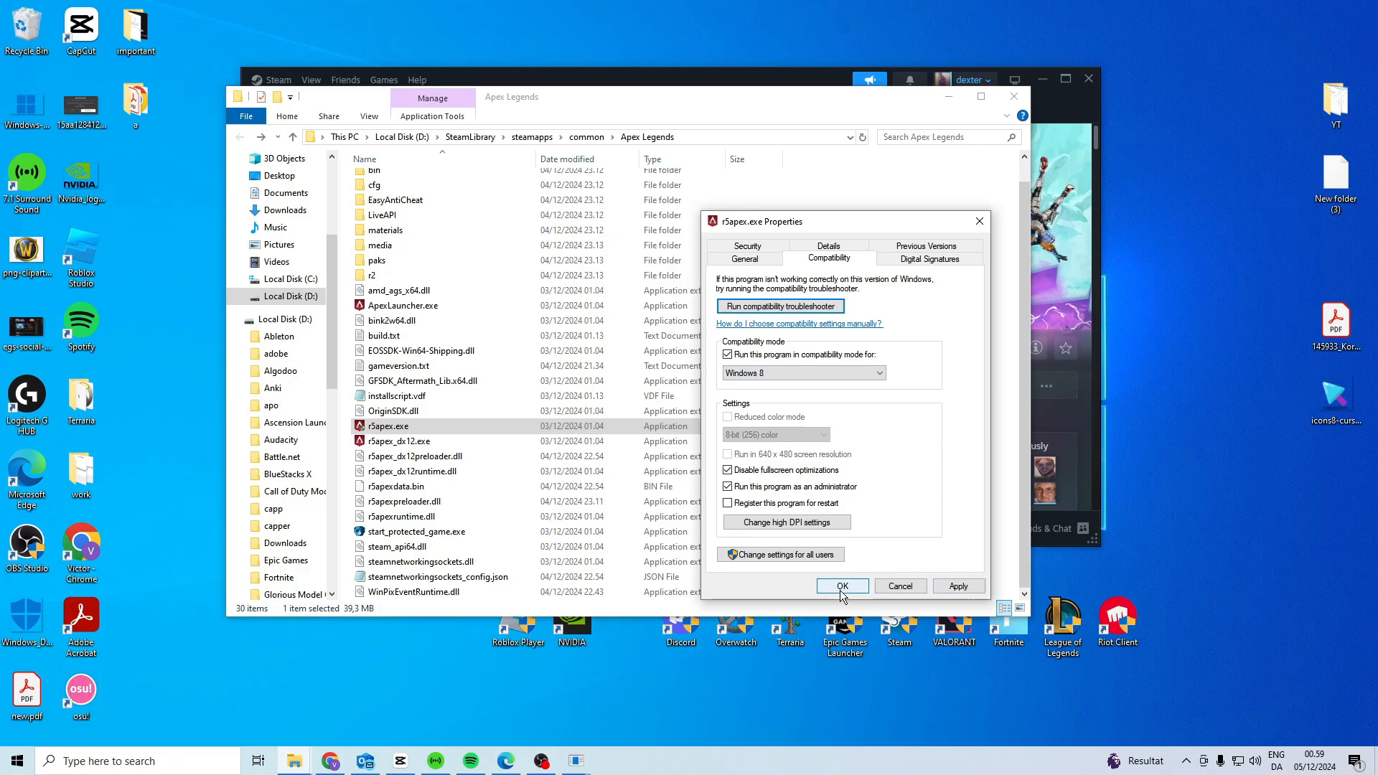
pyautogui.click(728, 354)
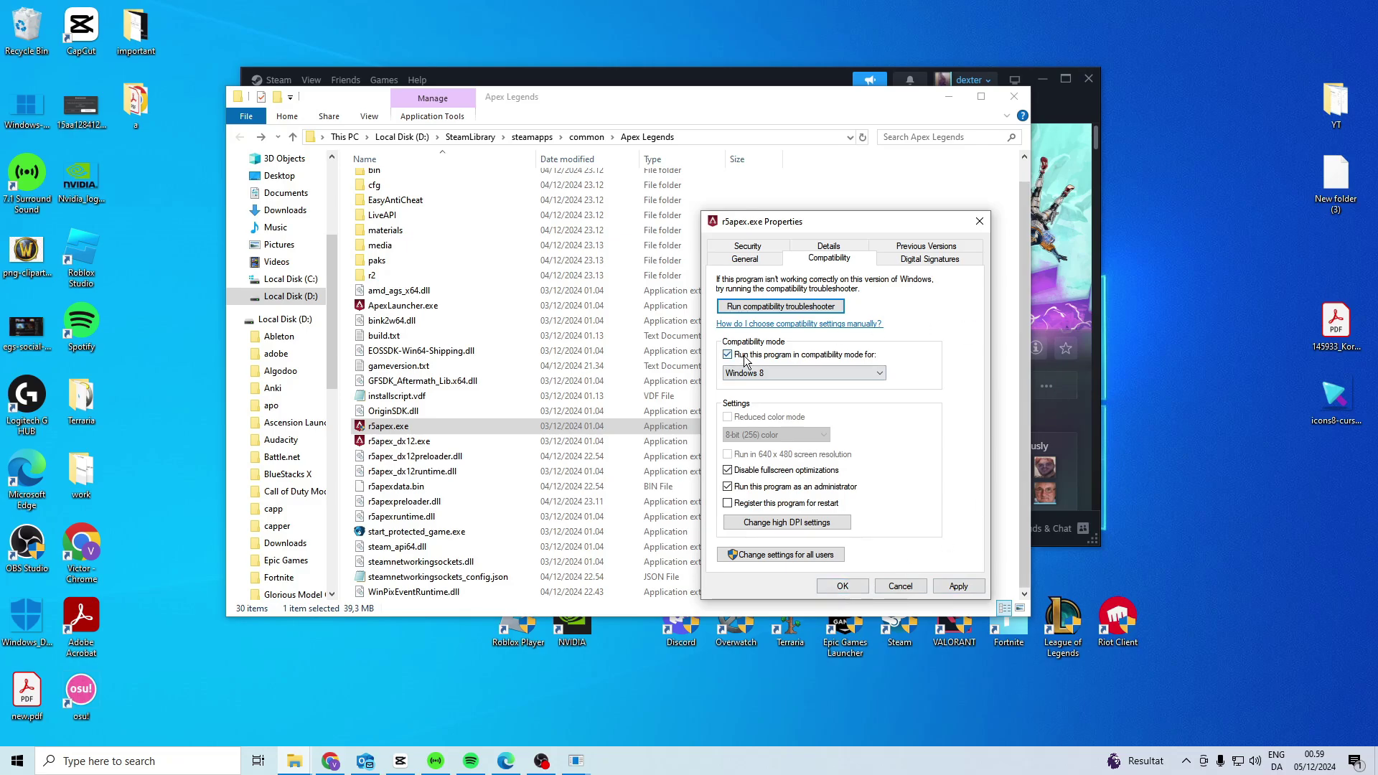
# Step: Delete everything in the %temp% folder reached through Run
pyautogui.click(843, 586)
pyautogui.press('super')
pyautogui.write('run')
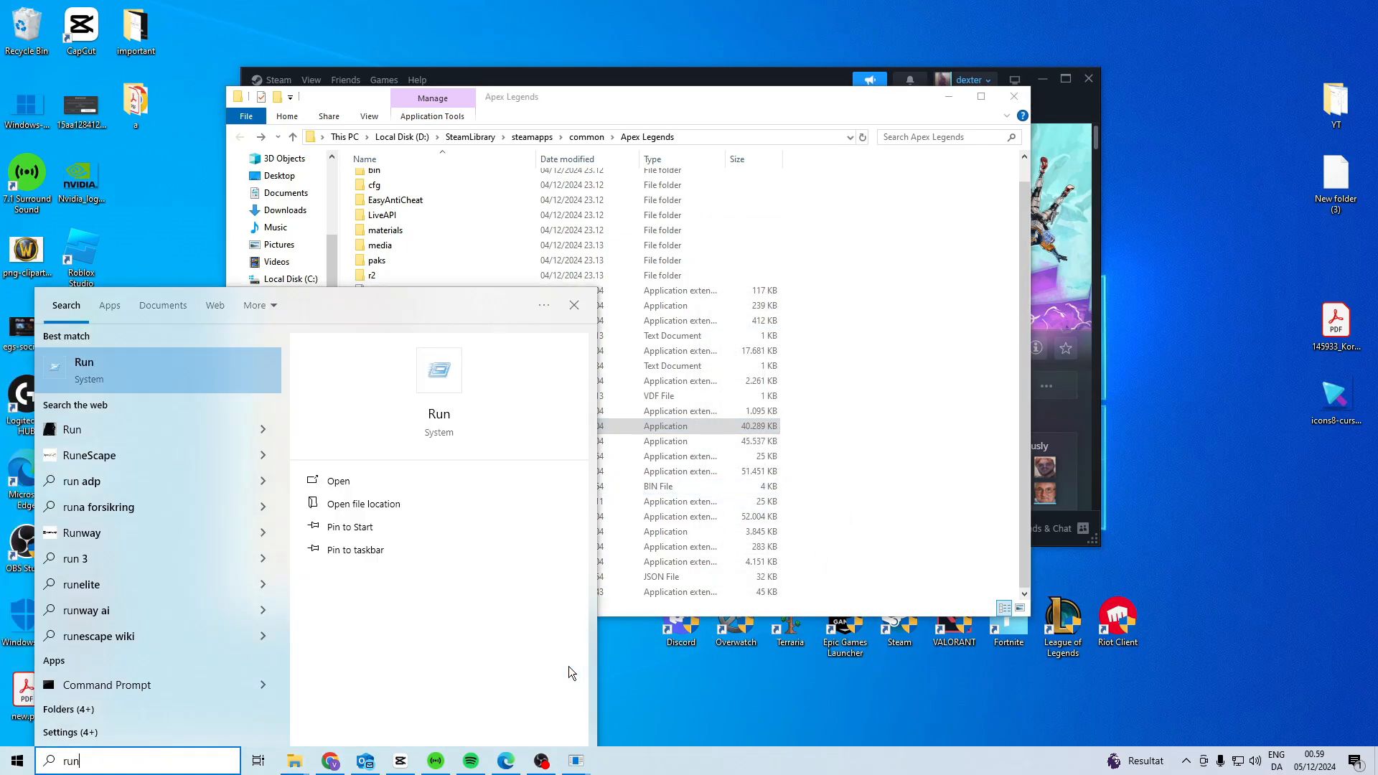
pyautogui.press('Return')
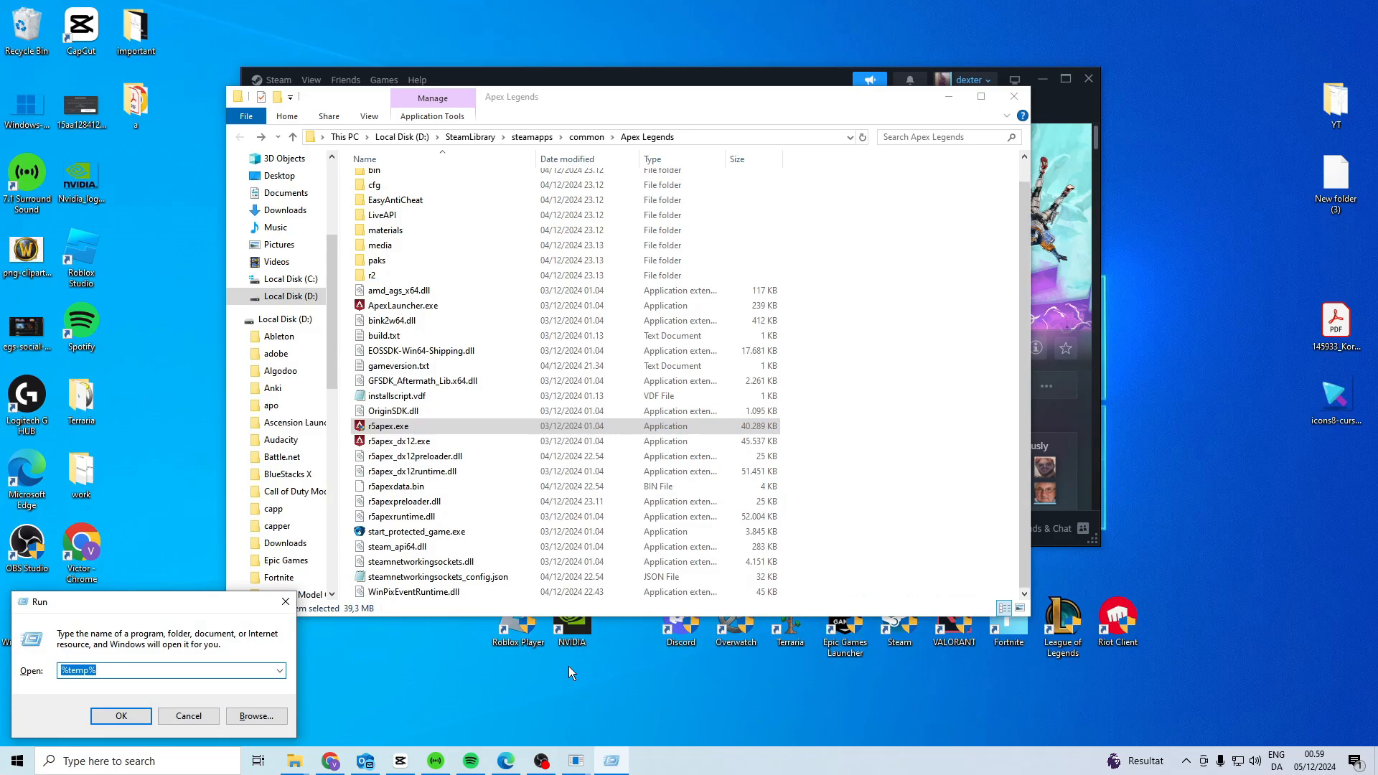
pyautogui.press('Return')
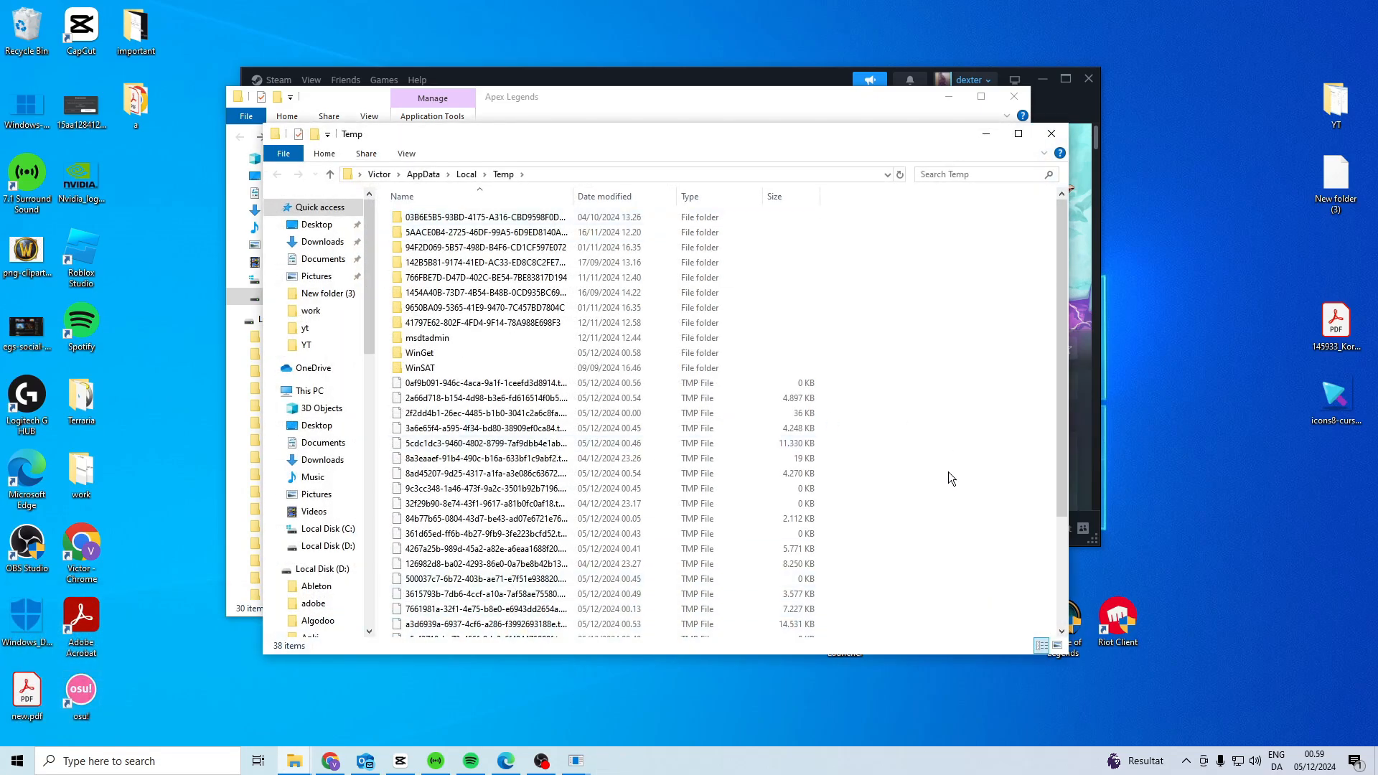
pyautogui.hotkey('ctrl', 'a')
pyautogui.press('Delete')
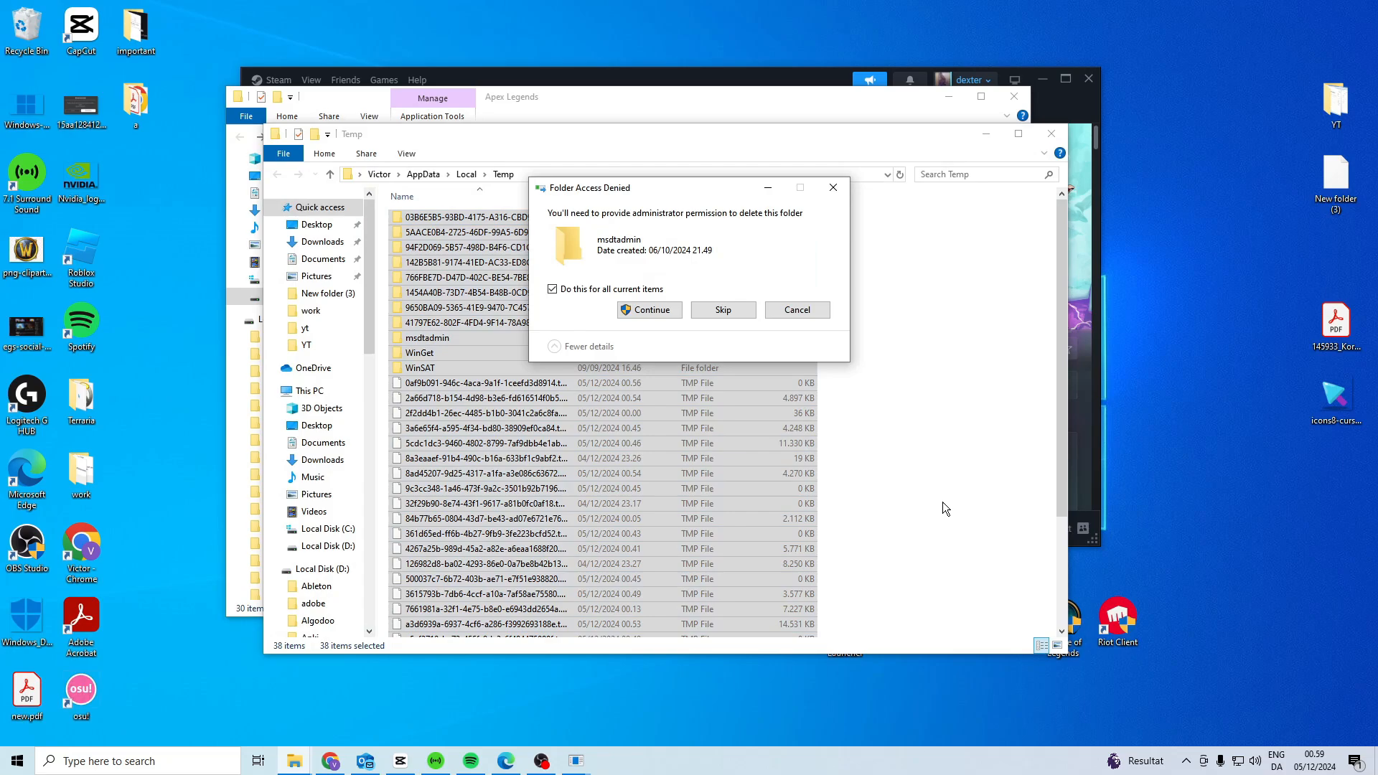
# Step: Skip the protected folder and in-use files for all remaining items
pyautogui.click(553, 290)
pyautogui.click(722, 310)
pyautogui.click(552, 310)
pyautogui.click(723, 331)
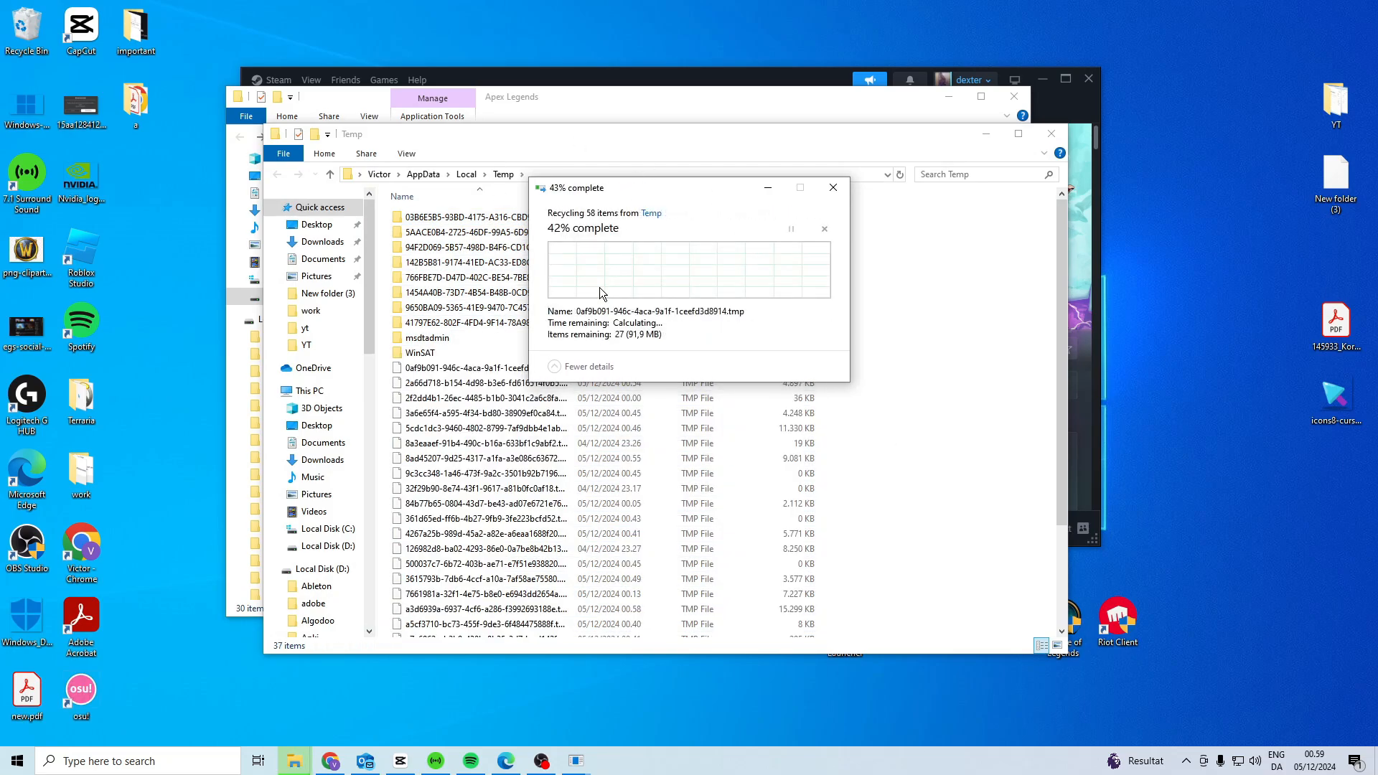
# Step: Locate the NVIDIA GeForce GTX 1070 Ti under Display adapters in Device Manager
pyautogui.click(1053, 136)
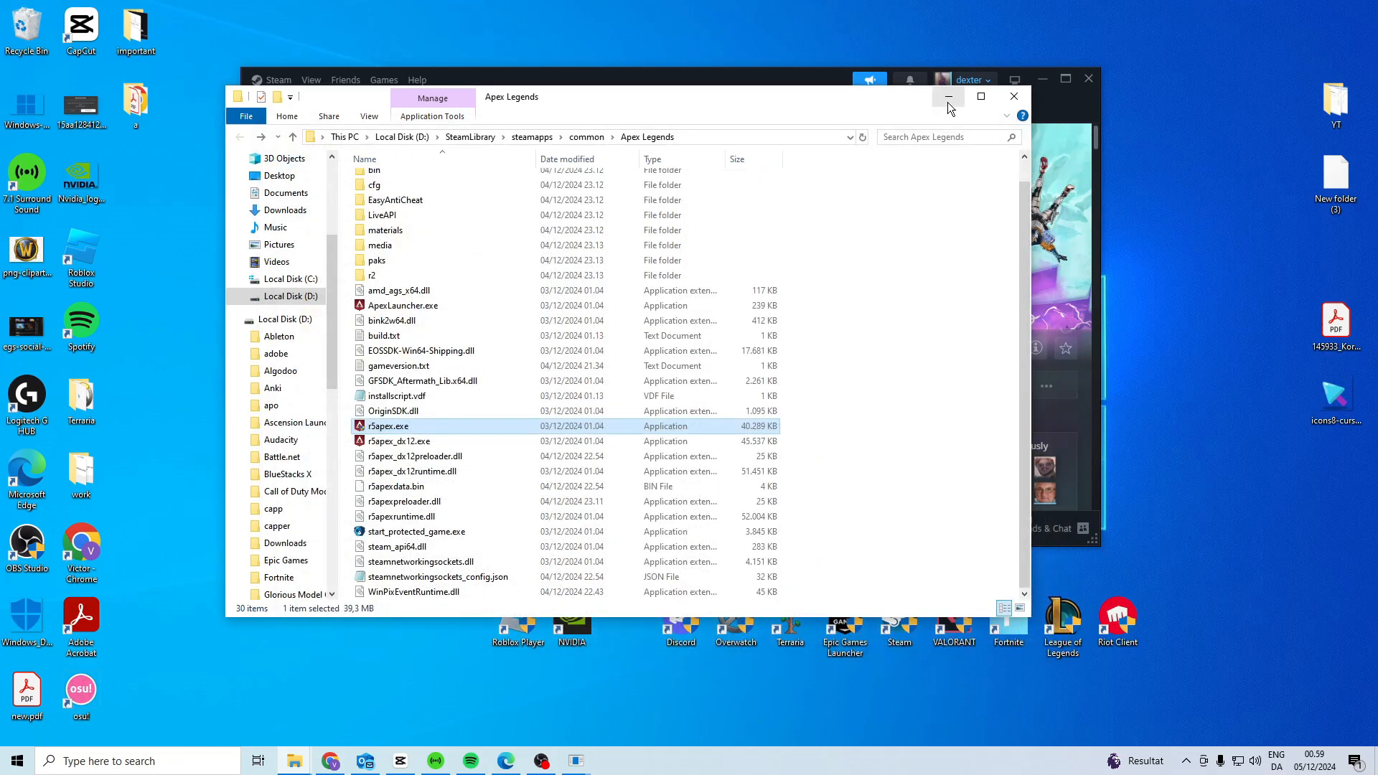
pyautogui.click(1012, 97)
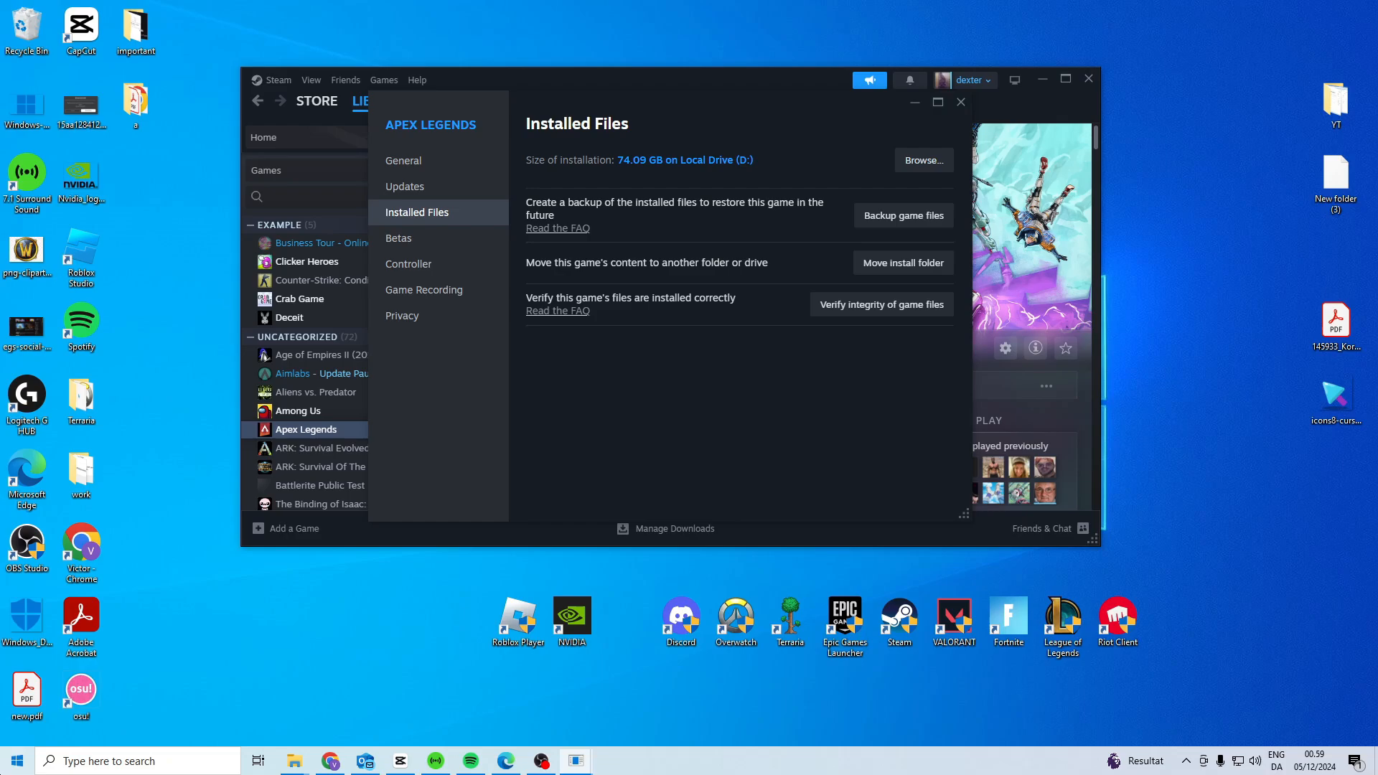
pyautogui.press('super')
pyautogui.write('devi')
pyautogui.press('Return')
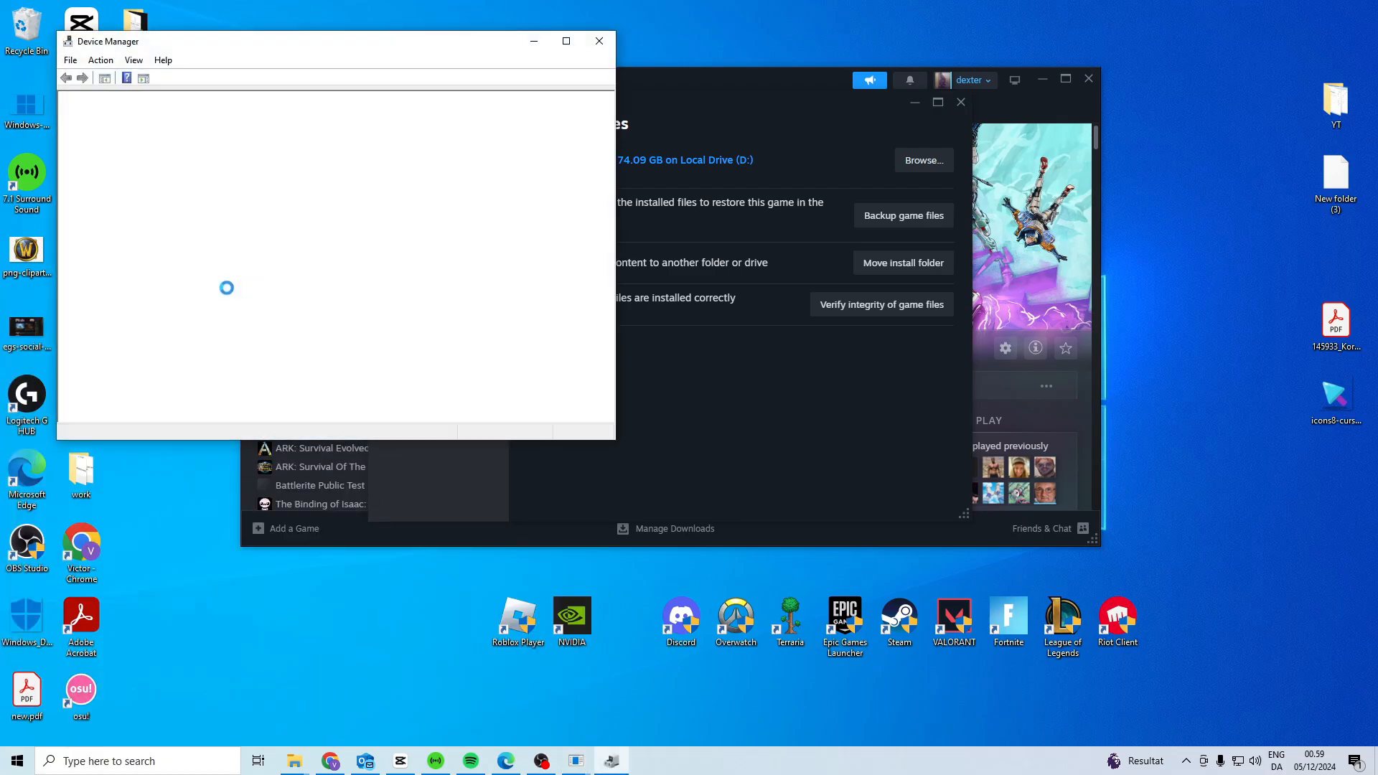
pyautogui.click(80, 161)
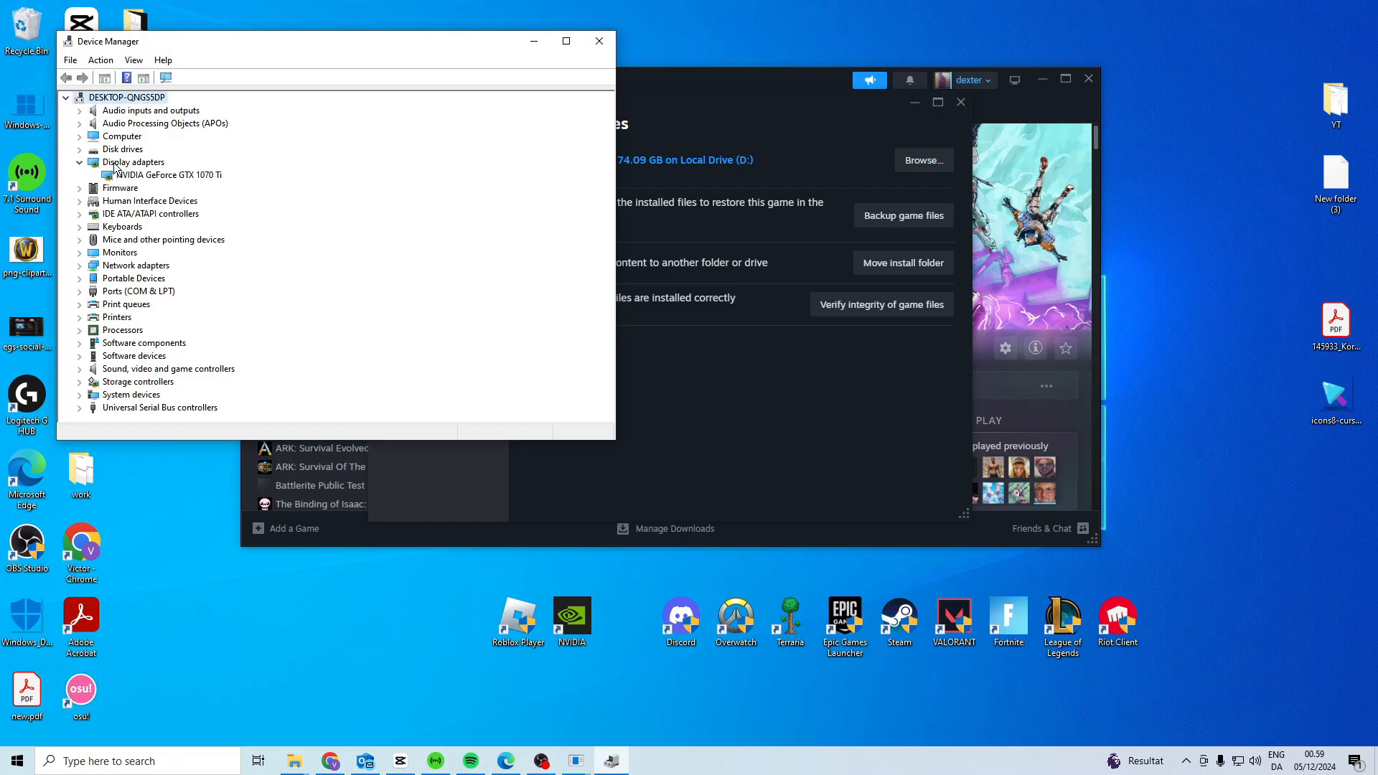
pyautogui.click(137, 175)
# Step: Search automatically for an updated driver, confirm the best one is installed, and exit Device Manager
pyautogui.rightClick(144, 181)
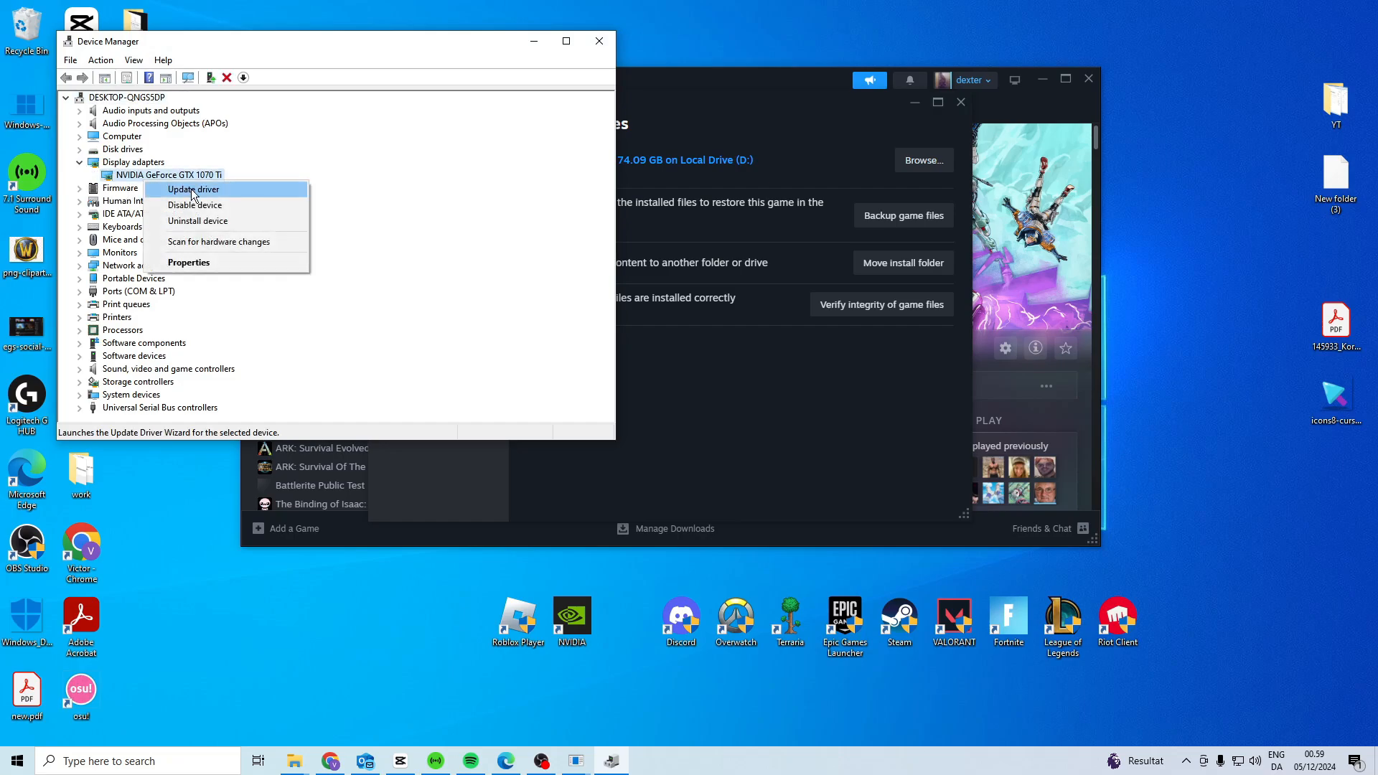
pyautogui.click(195, 192)
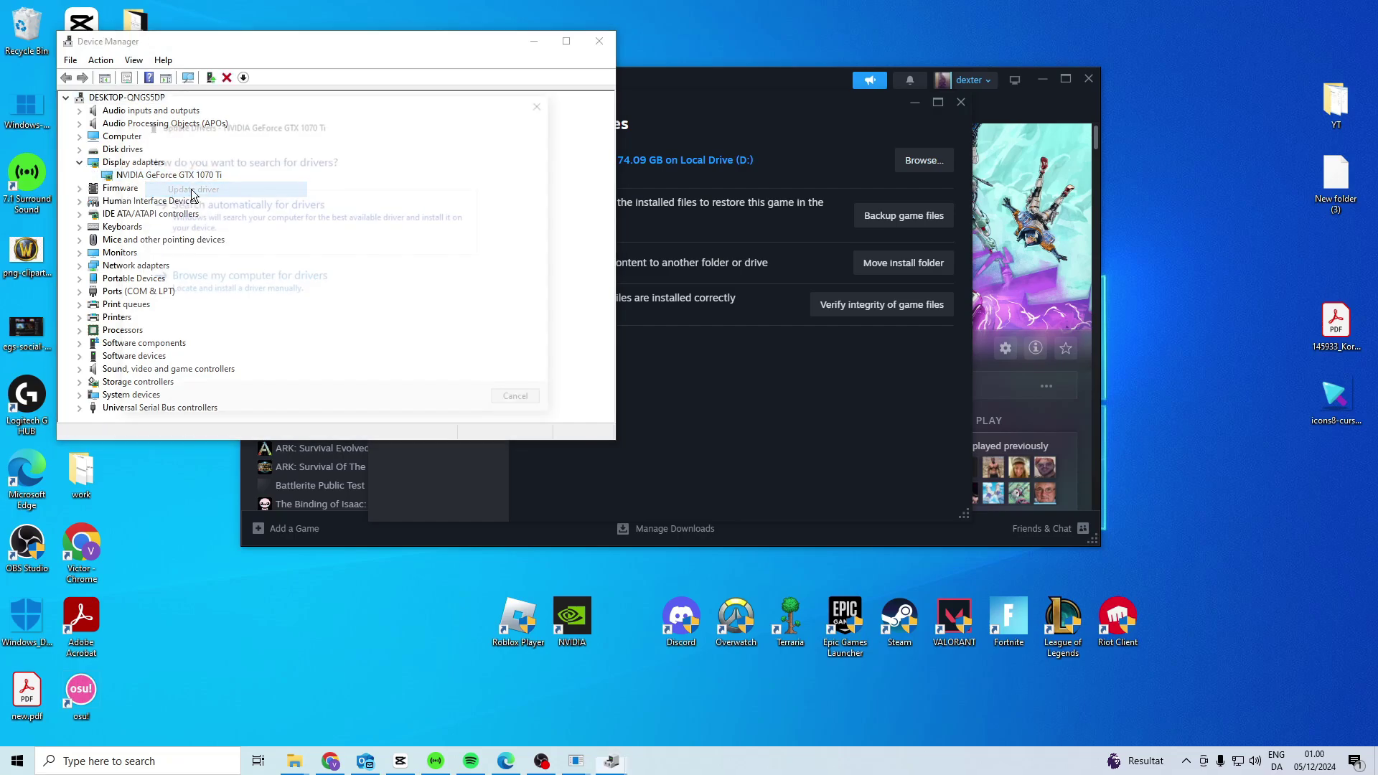
pyautogui.click(291, 221)
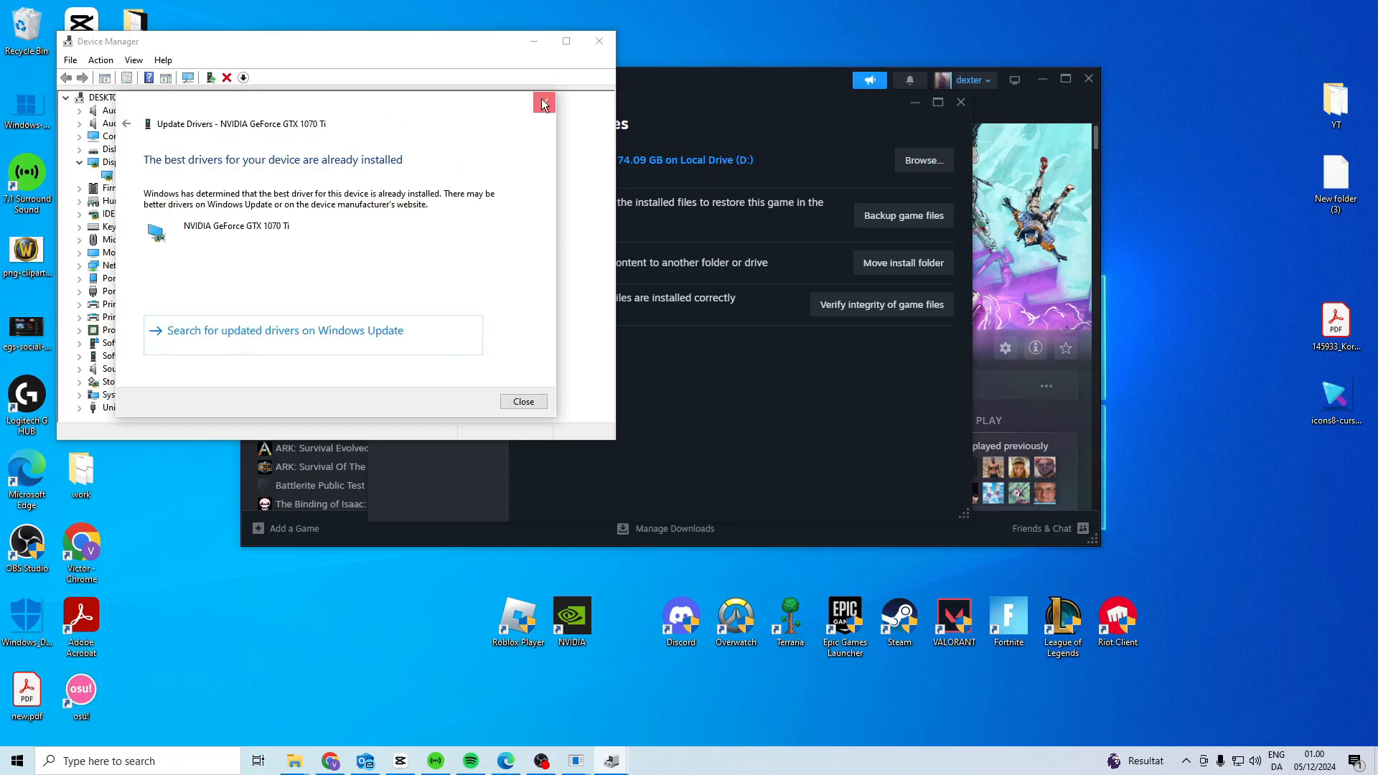
pyautogui.click(544, 102)
pyautogui.click(598, 42)
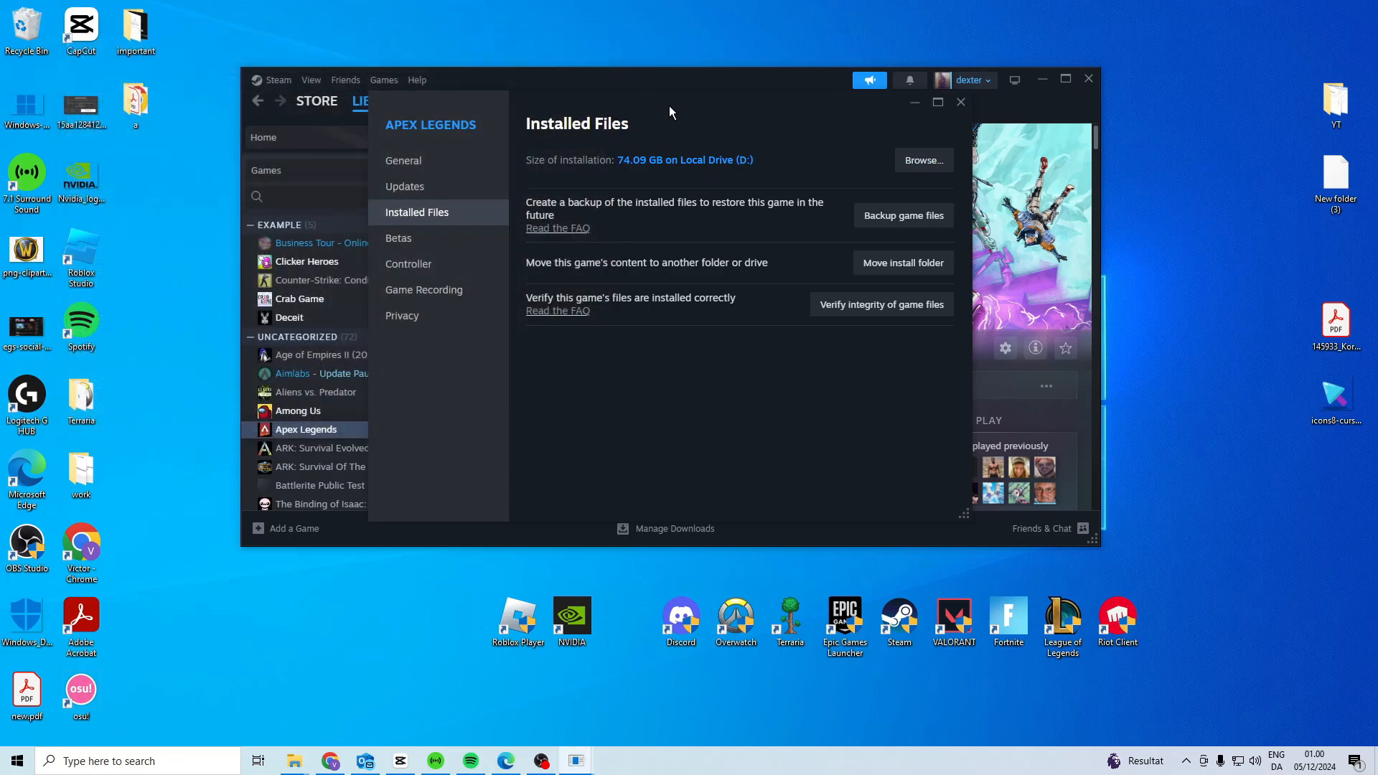